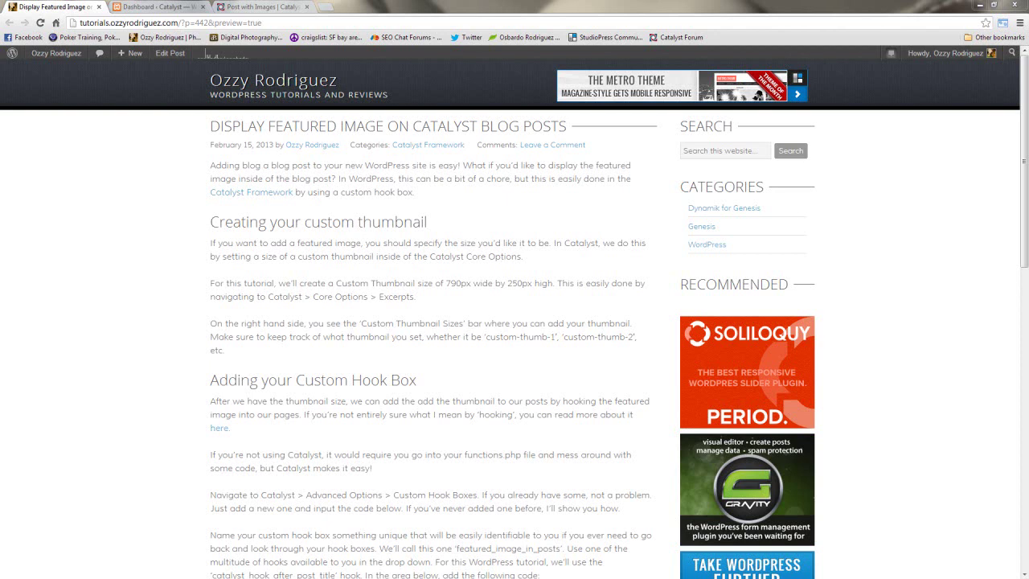
Step: Examine the Catalyst site's home page and the Post with Images page to see how posts and their images are displayed
click(167, 7)
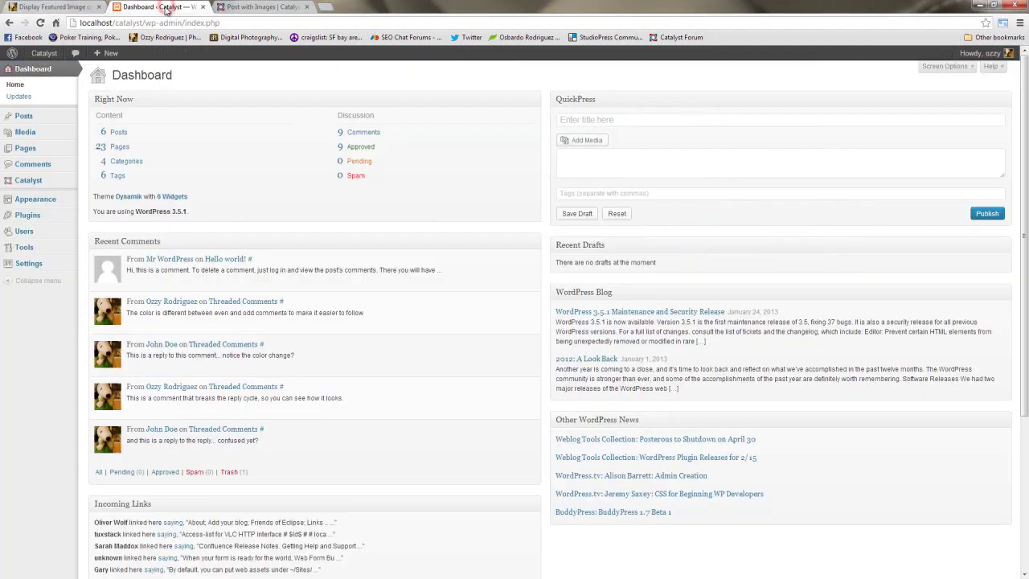
click(264, 8)
click(226, 304)
scroll(322, 289, down, 5)
scroll(317, 280, up, 5)
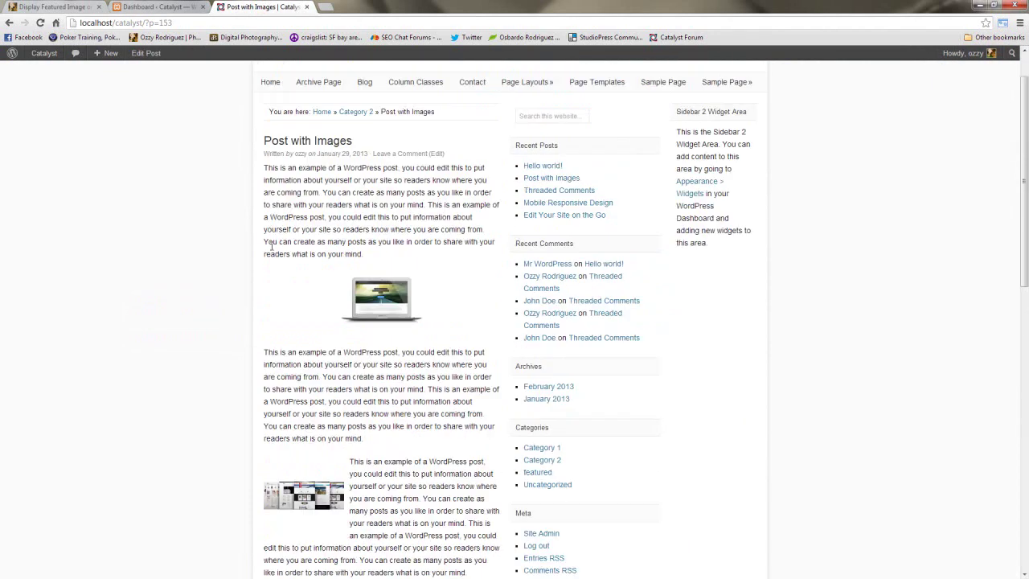
click(291, 93)
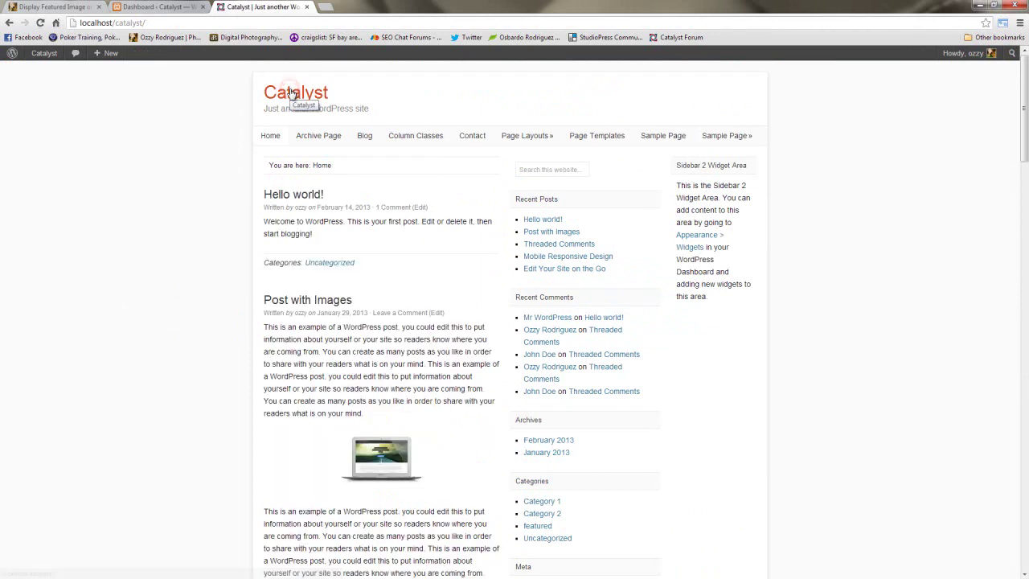
scroll(273, 298, down, 3)
scroll(405, 298, up, 2)
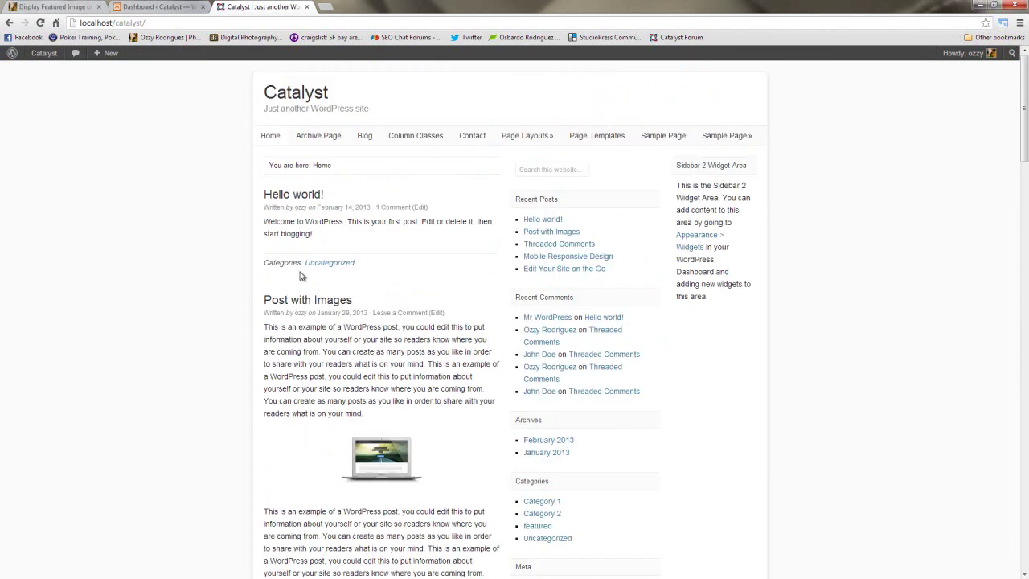
scroll(369, 375, down, 3)
scroll(322, 282, up, 3)
click(312, 299)
scroll(253, 225, down, 3)
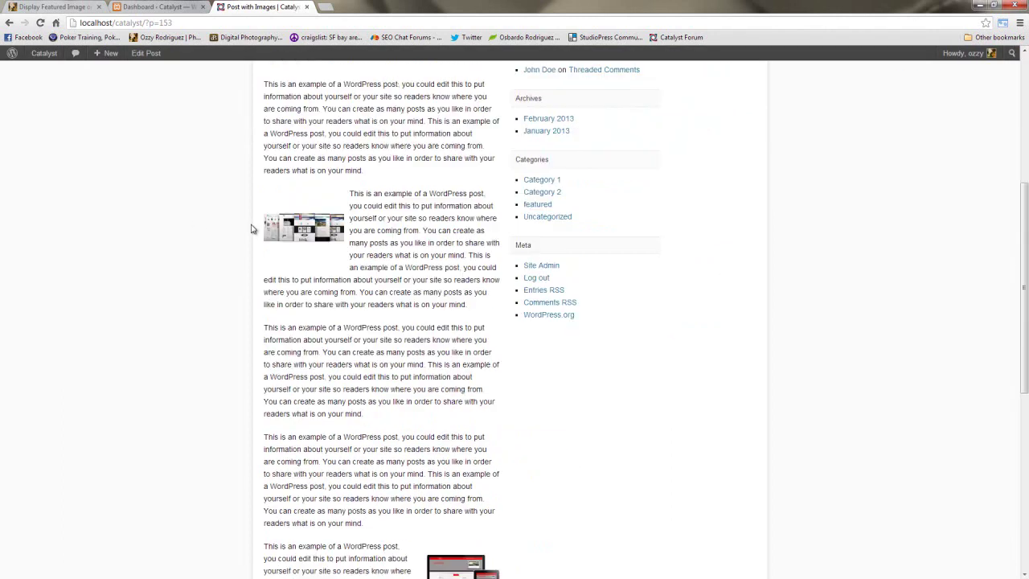
scroll(251, 229, up, 3)
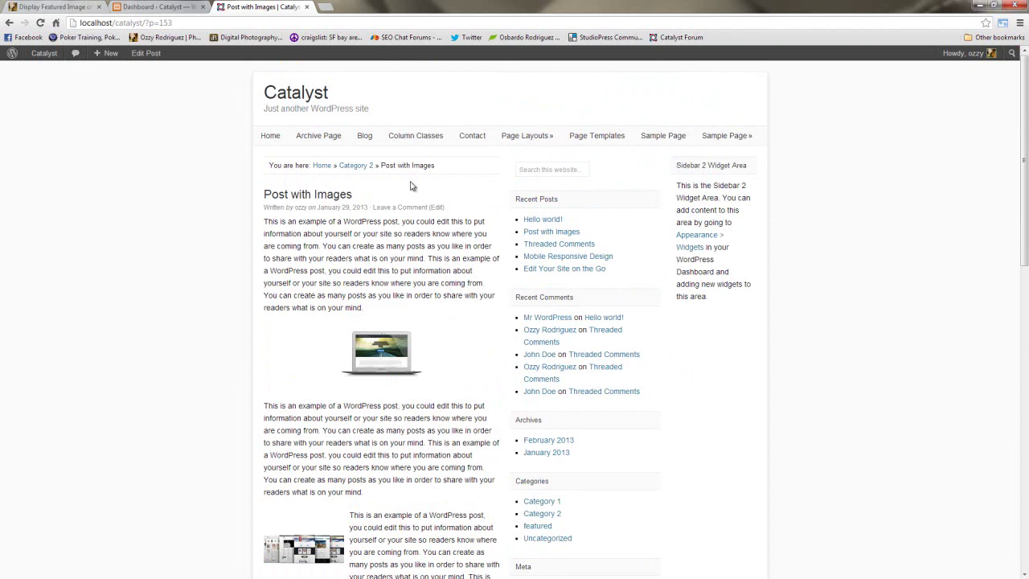
Step: Open the Excerpts settings in Catalyst's Core Options from the site's admin dashboard
click(141, 8)
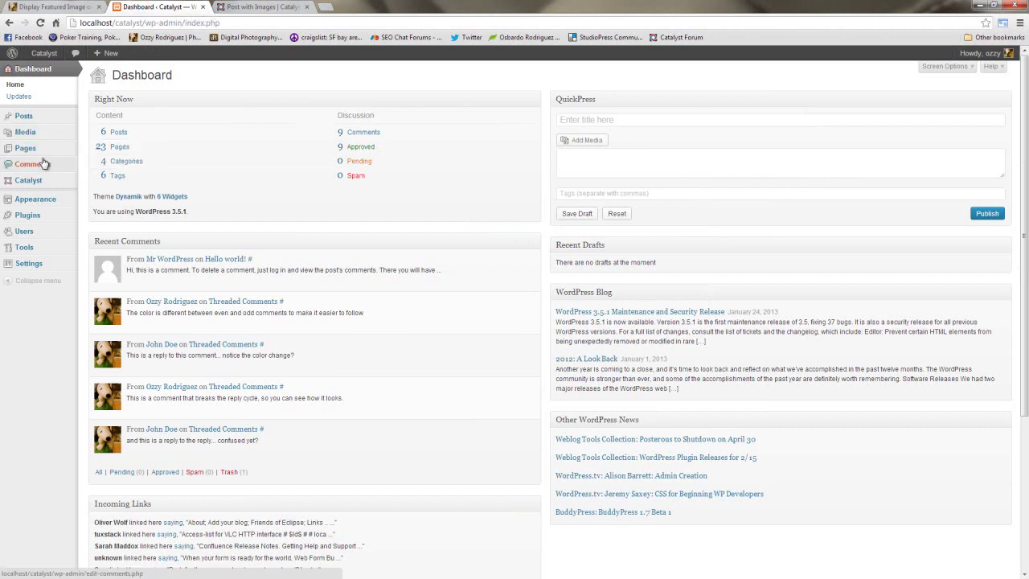
mouse_move(32, 182)
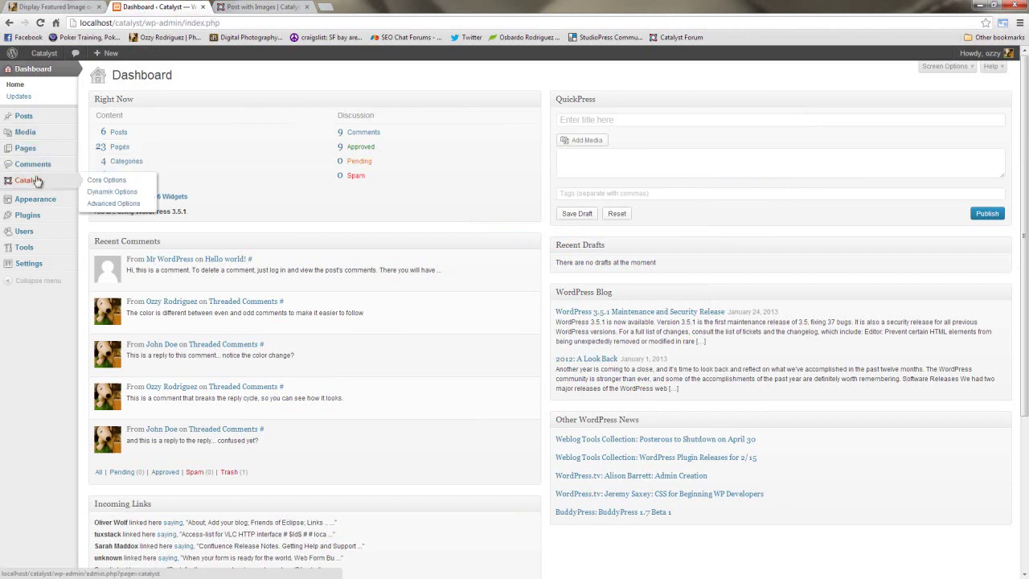
click(115, 181)
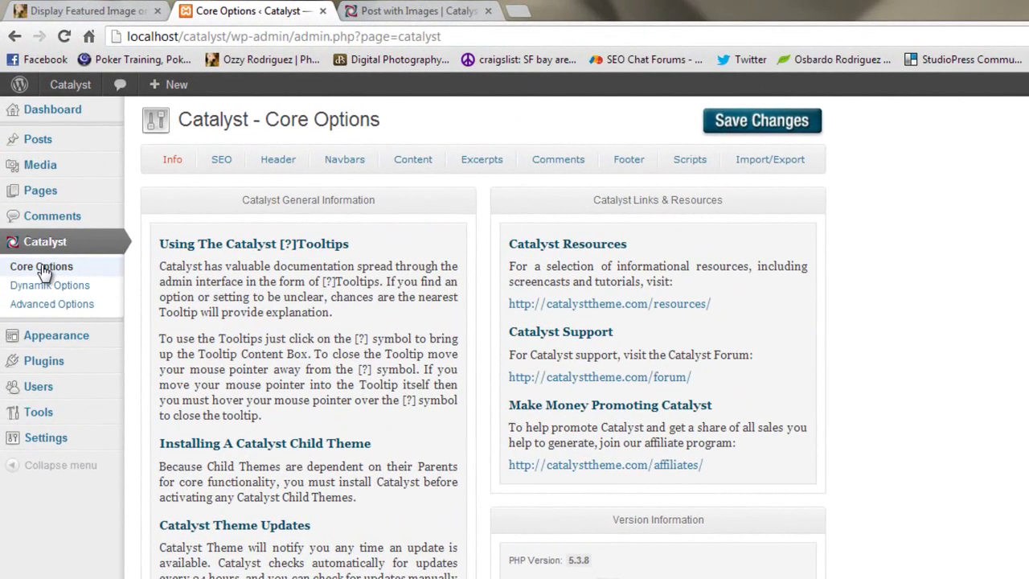
click(491, 164)
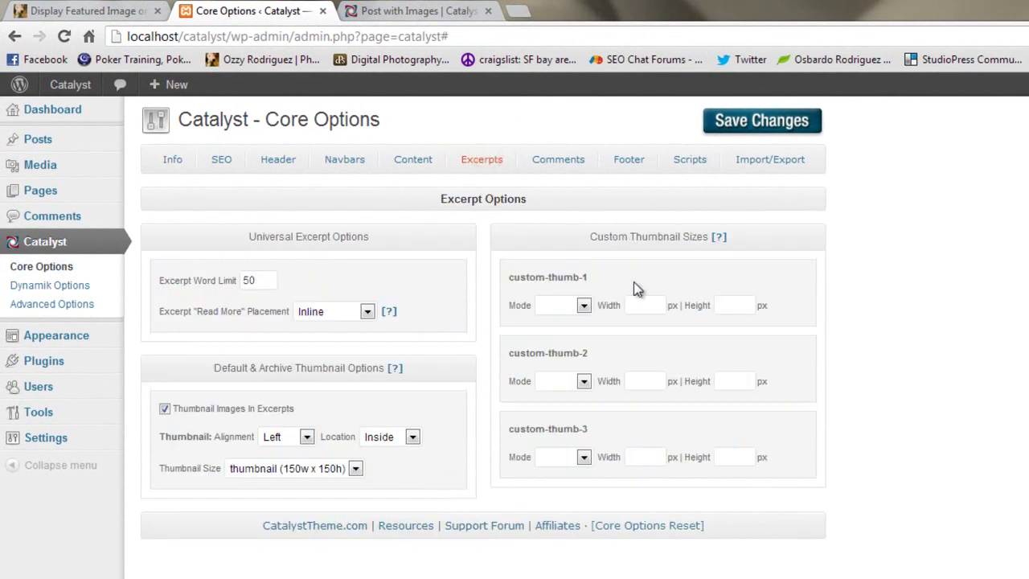
Step: Set custom-thumb-1 to Resize mode with a width of 790 px and a height of 250 px, and save the core options
click(584, 306)
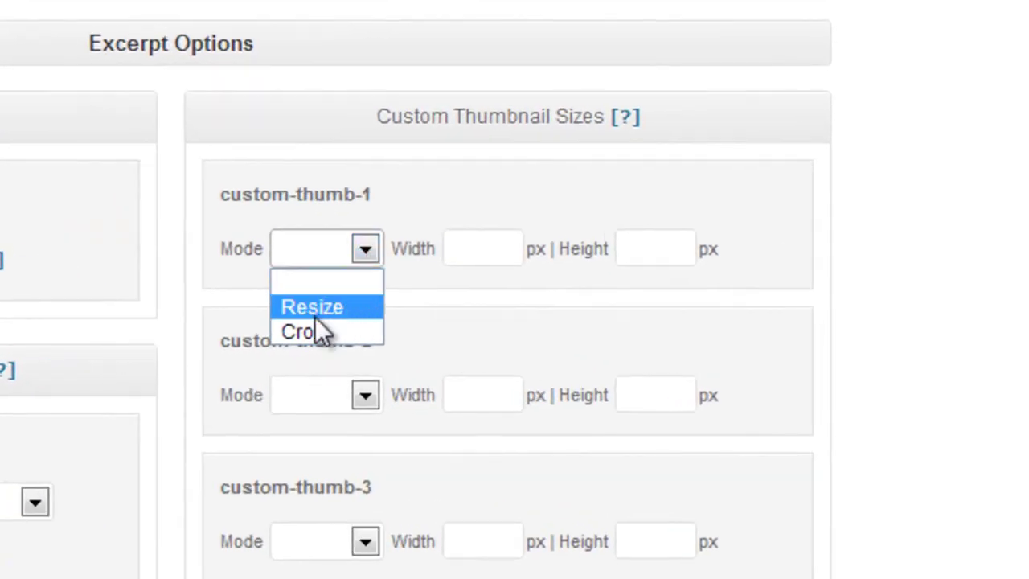
click(316, 312)
click(488, 247)
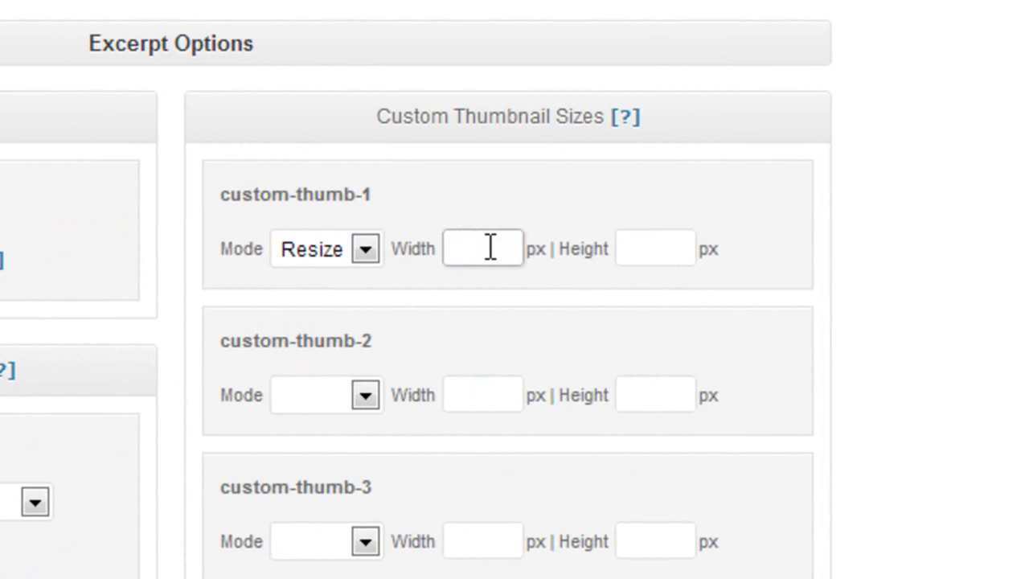
text(790)
key(Tab)
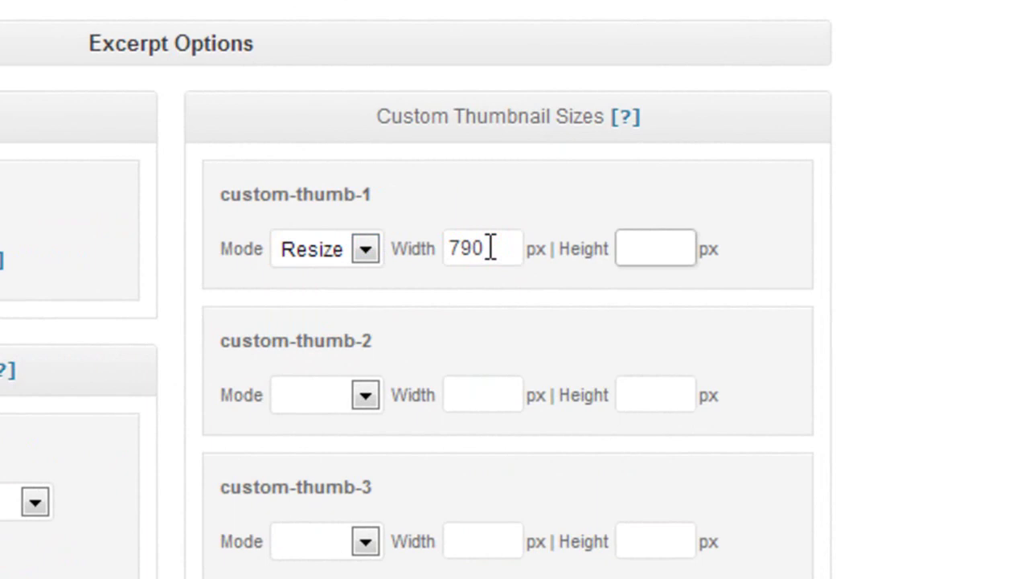
text(250)
key(Tab)
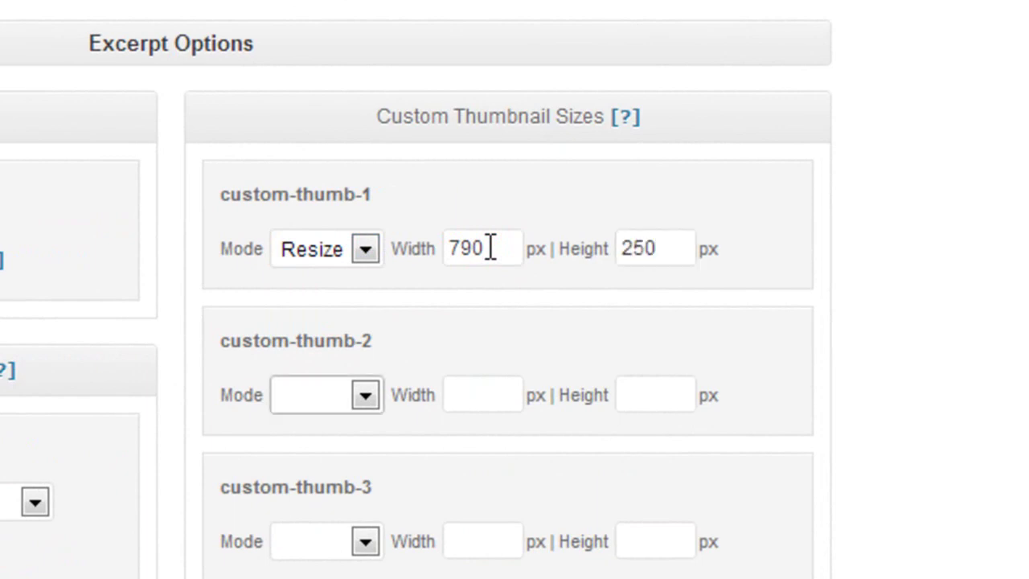
click(908, 234)
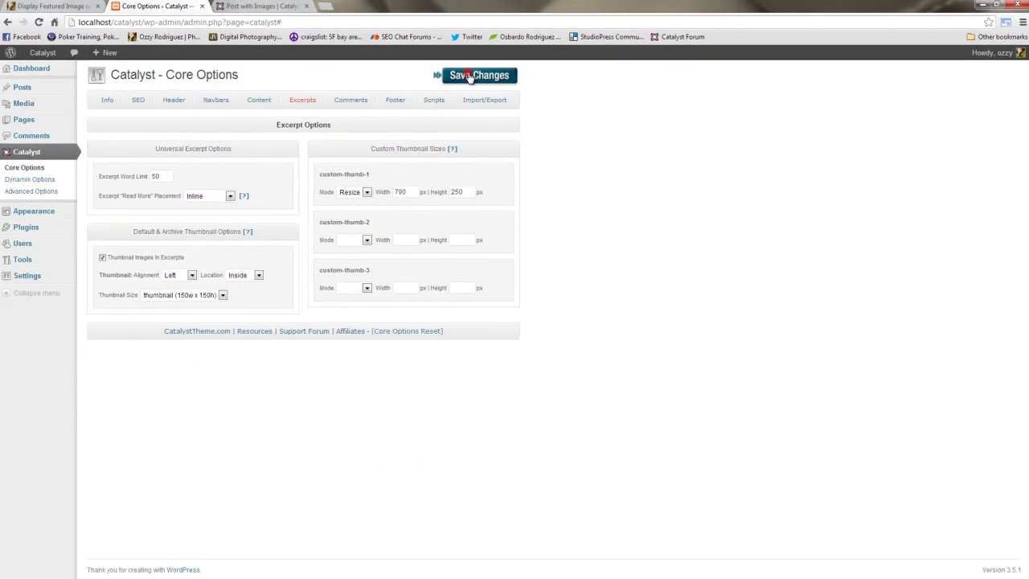
click(469, 76)
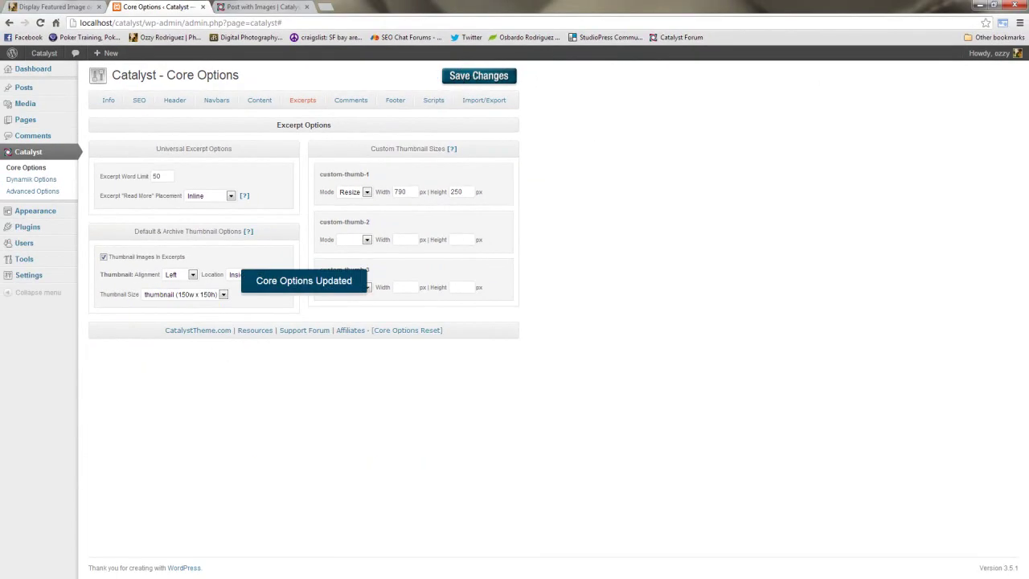
Step: Open the Custom Hook Boxes in Catalyst's Advanced Options and name the empty hook box featured_image_in_posts
click(43, 181)
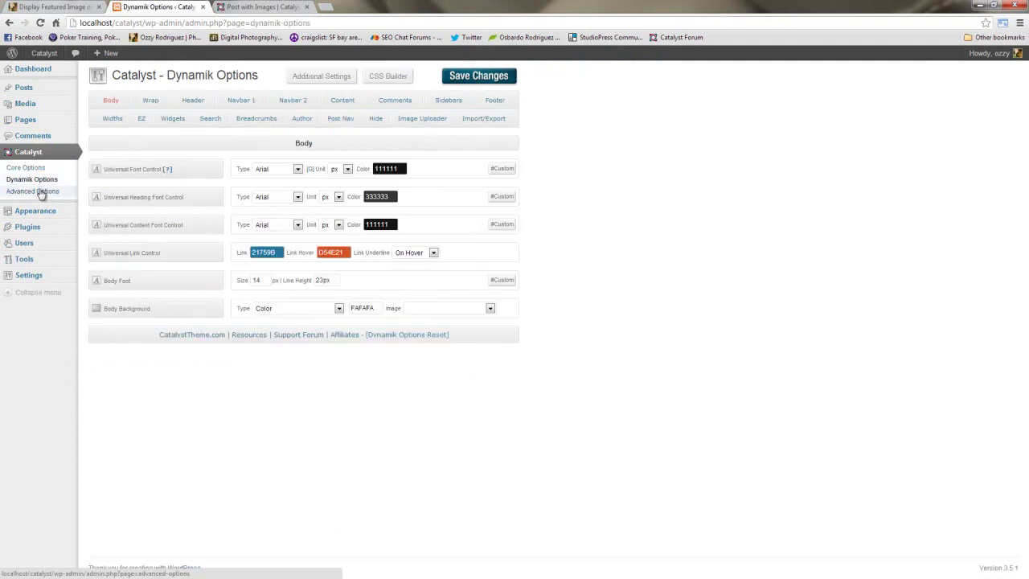
click(42, 193)
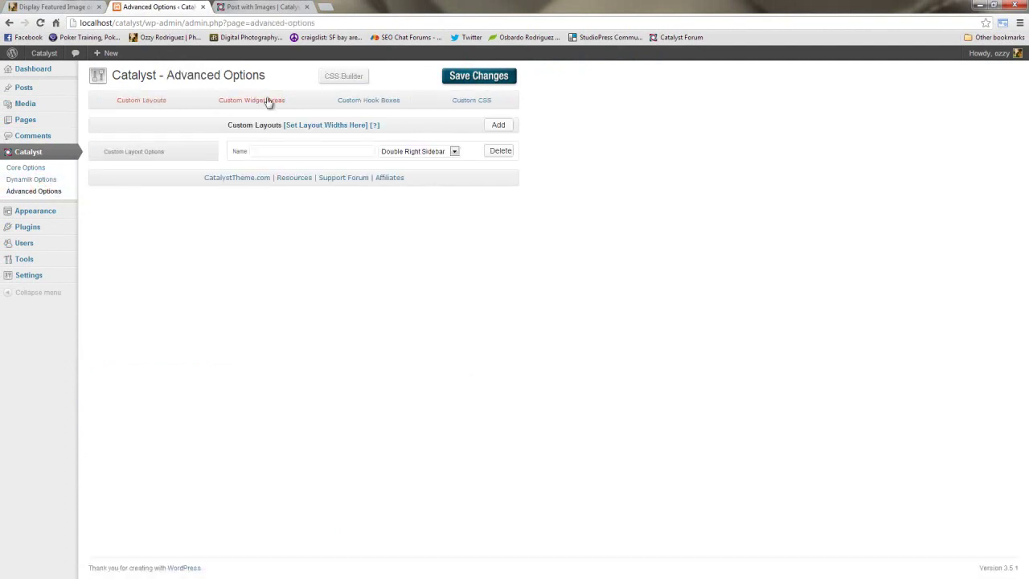
click(378, 102)
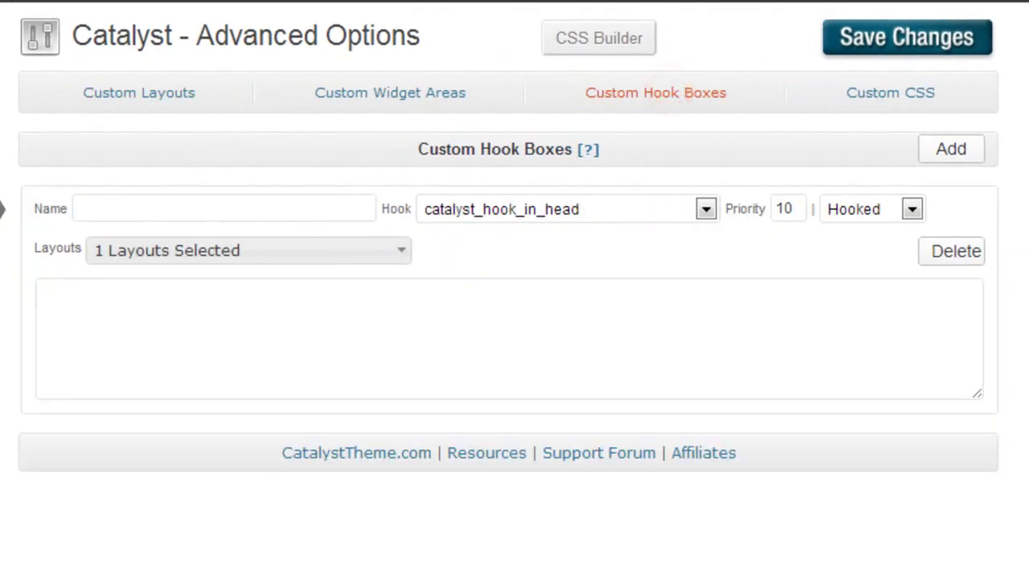
click(158, 207)
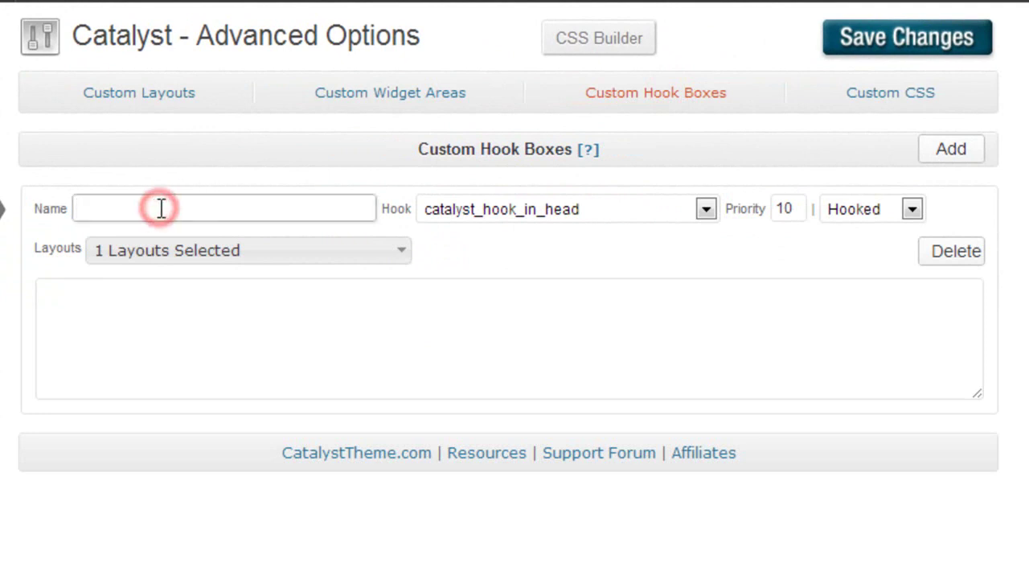
text(f)
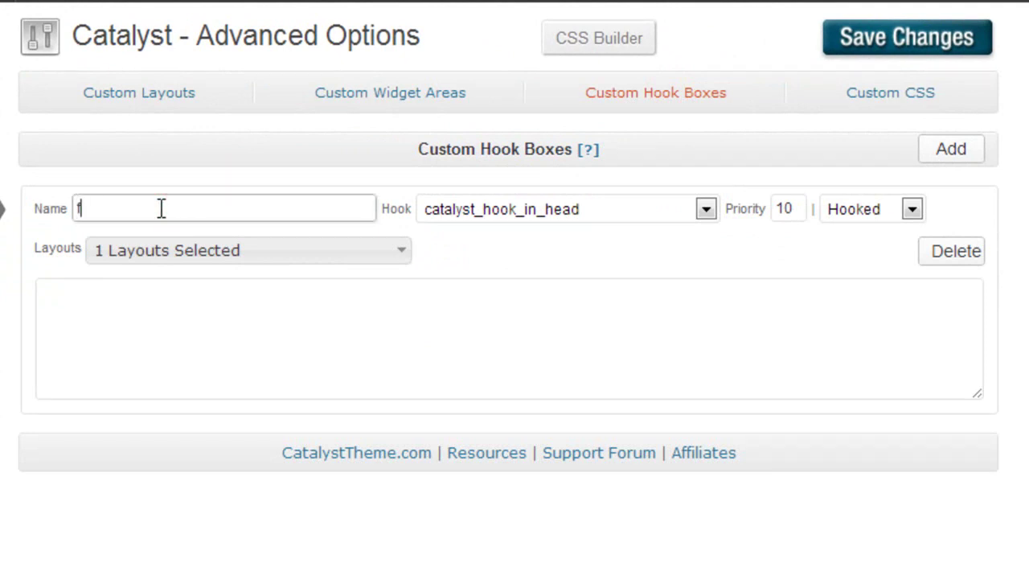
text(eatured_image_in_posts)
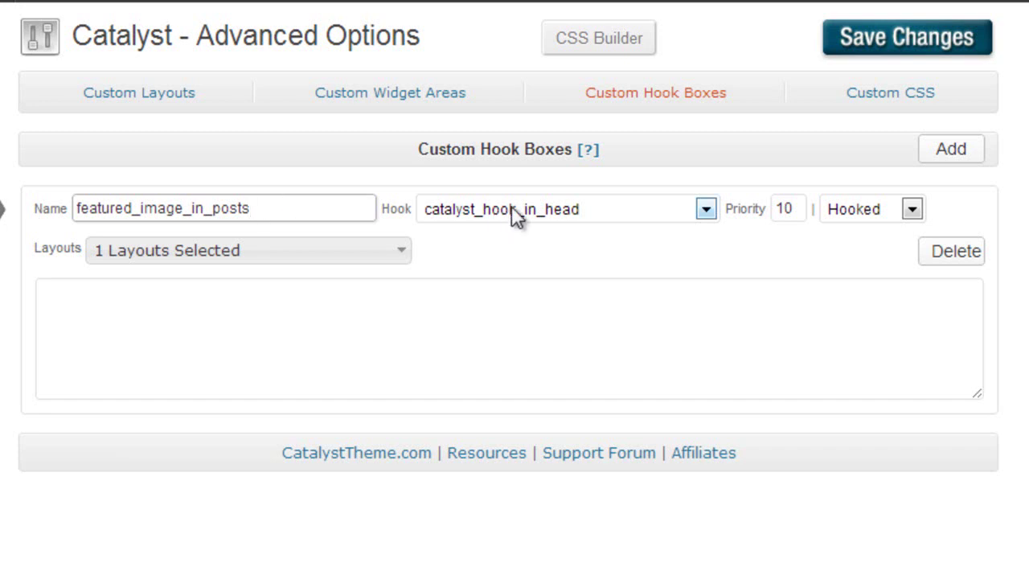
double_click(269, 209)
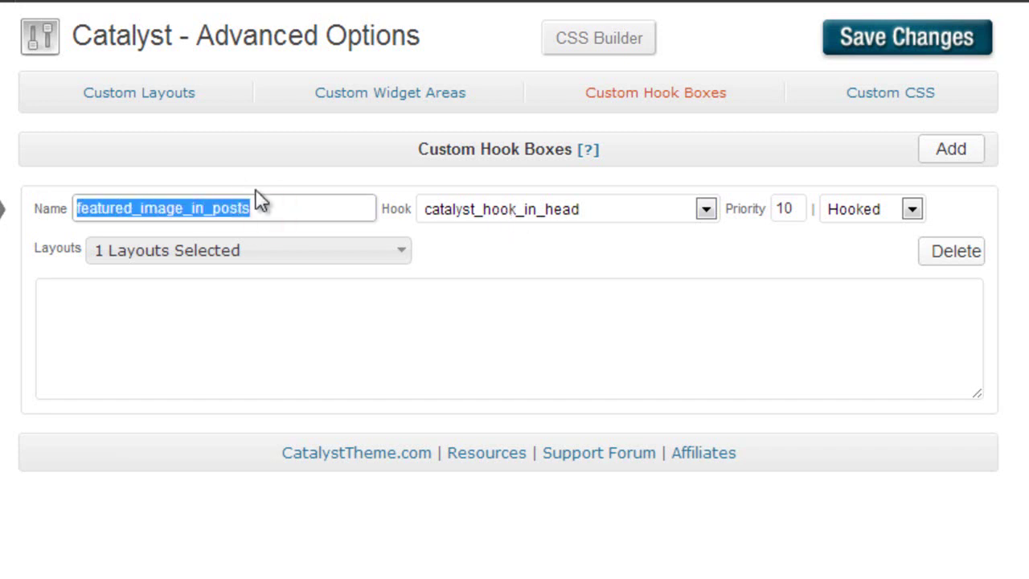
click(294, 208)
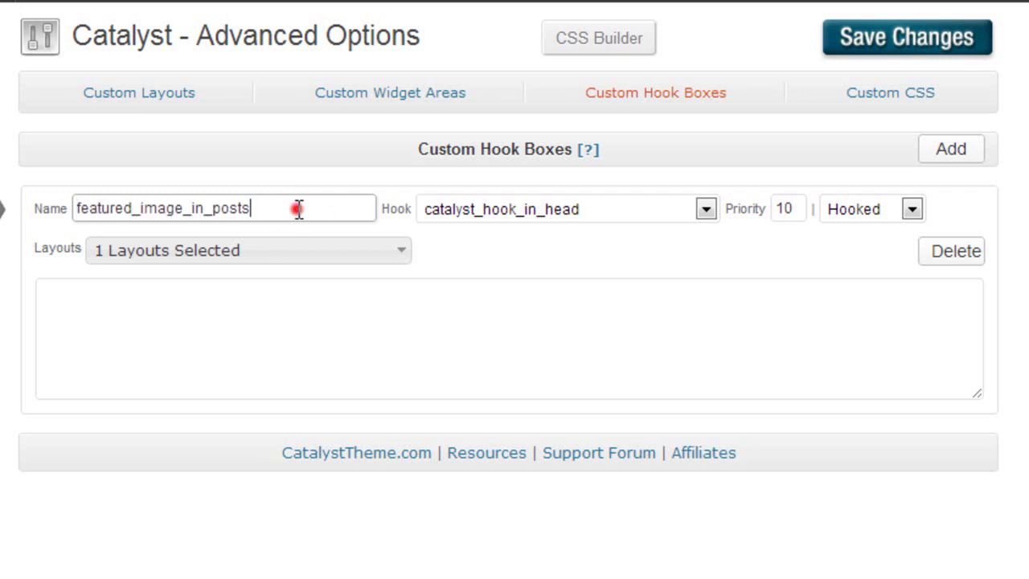
Step: Assign the featured_image_in_posts hook box to the catalyst_hook_after_post_title hook
click(545, 216)
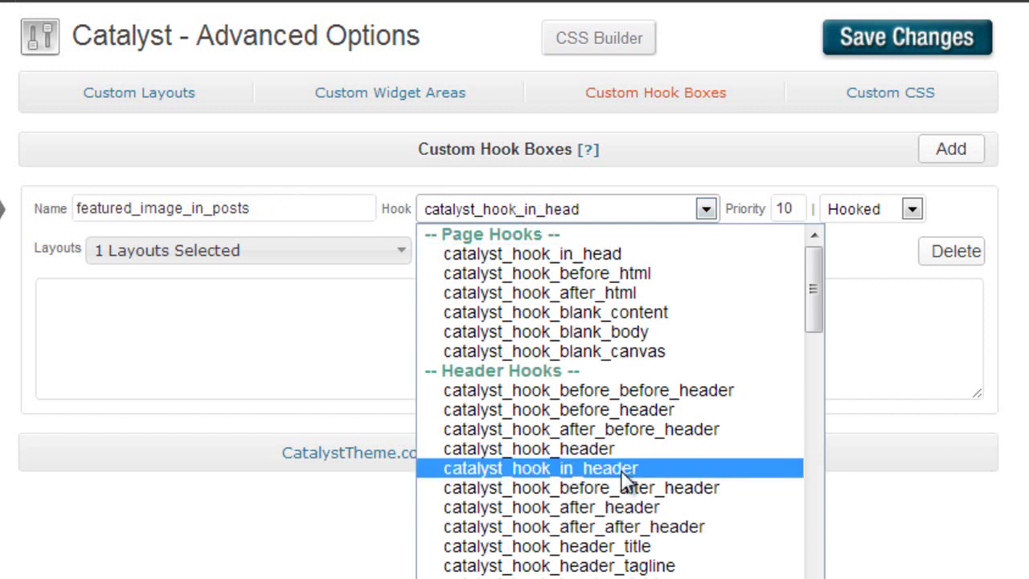
scroll(604, 440, down, 4)
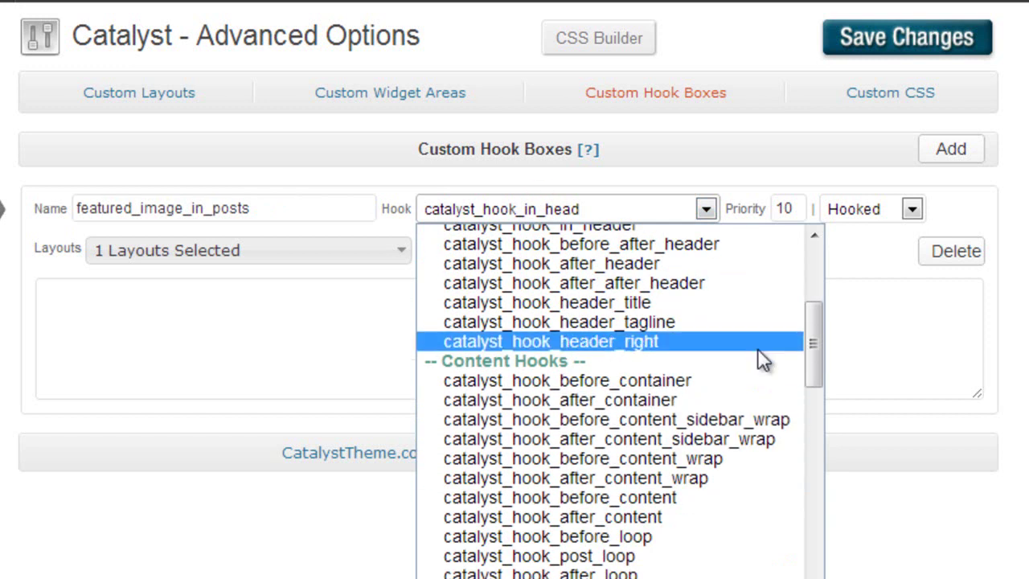
drag(814, 328, 814, 407)
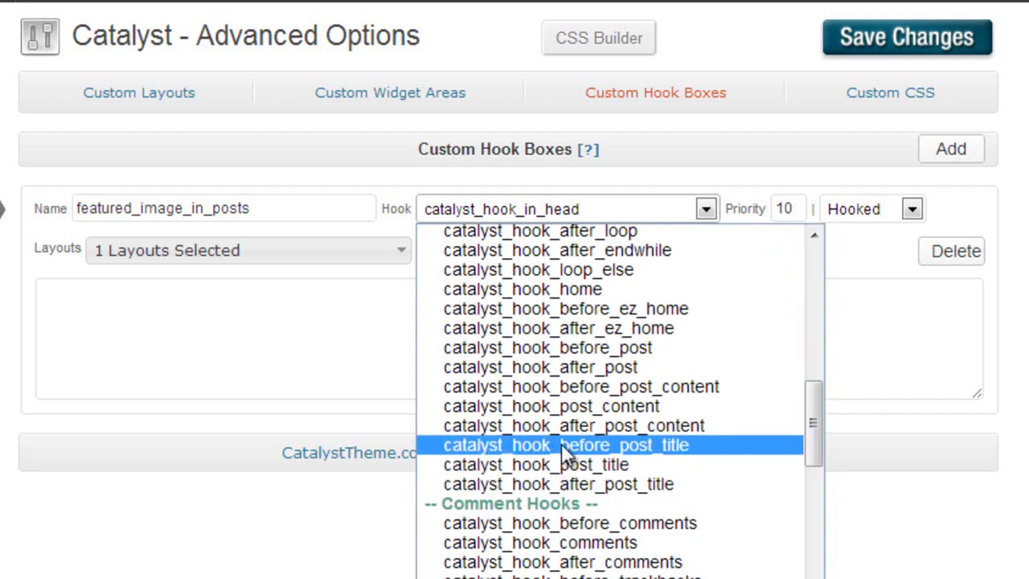
click(557, 485)
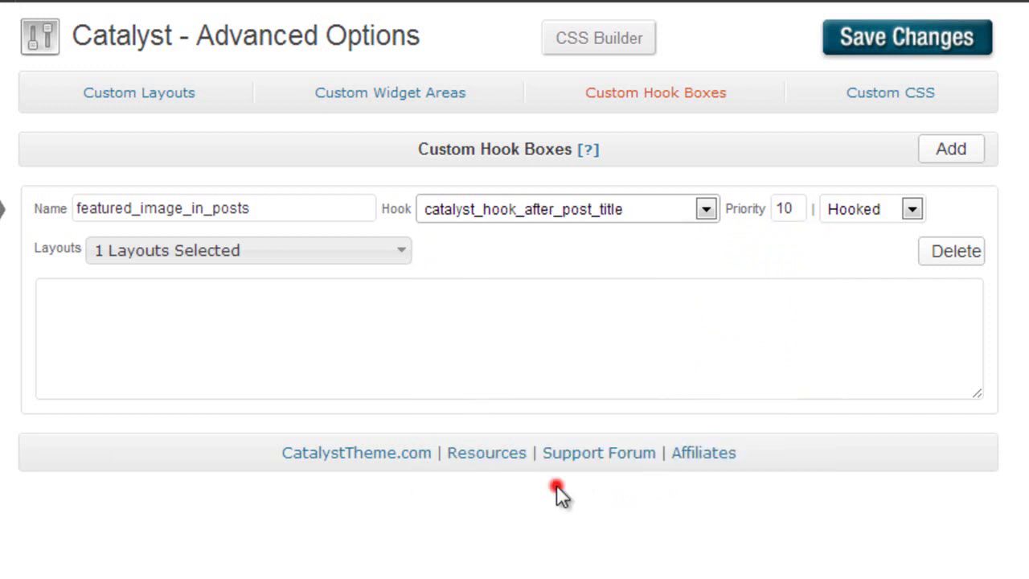
Step: Enter hook box PHP code that runs the_post_thumbnail('custom-thumb-1', array('class' => 'alignleft')); inside if( is_single() ), and save the advanced options
click(307, 326)
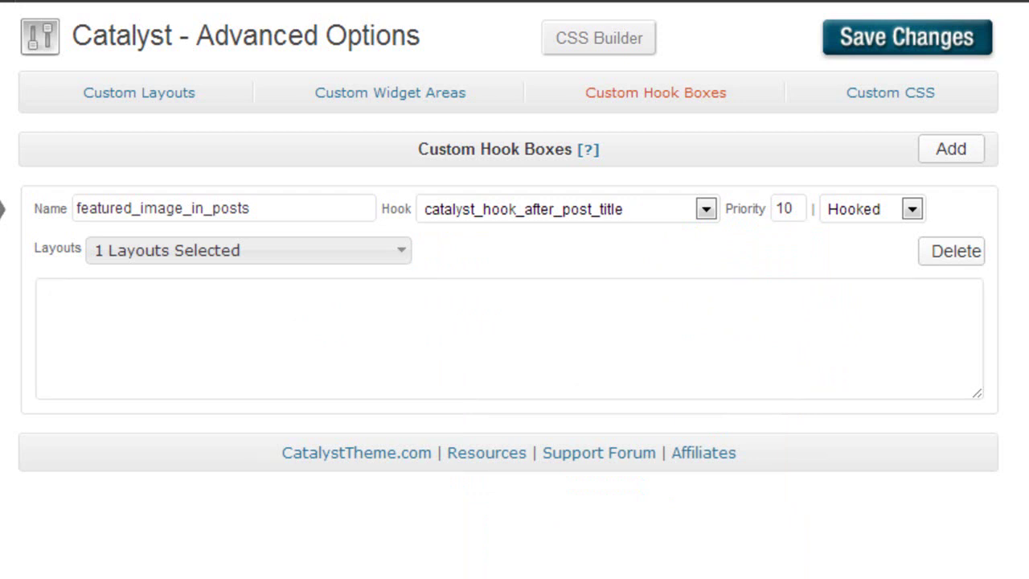
click(115, 333)
text(<?php 	if( is_single() ) { 		the_post_thumbnail('custom-thumb-1', array('class' => 'alignleft')); } ?>)
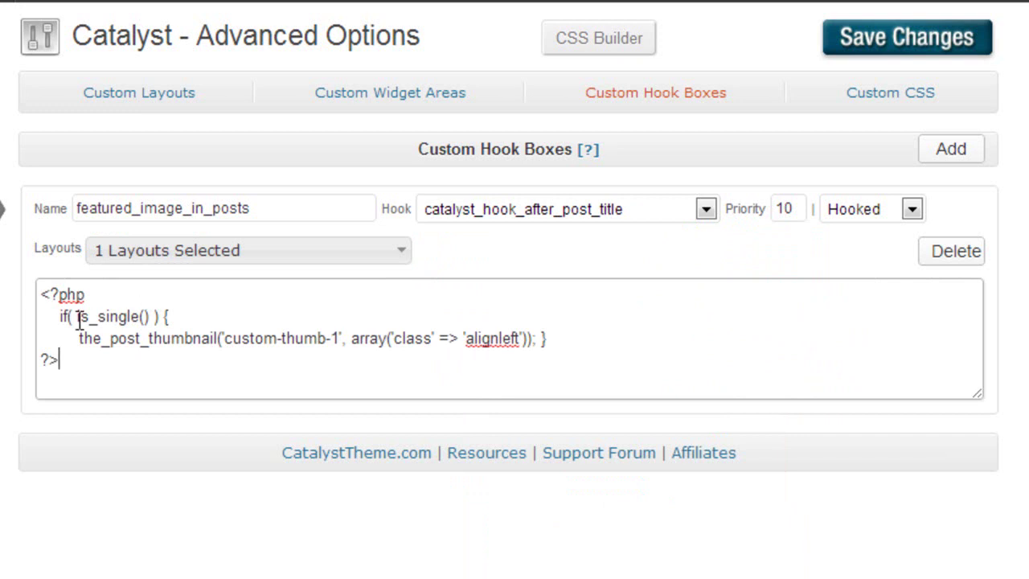
click(664, 316)
click(933, 46)
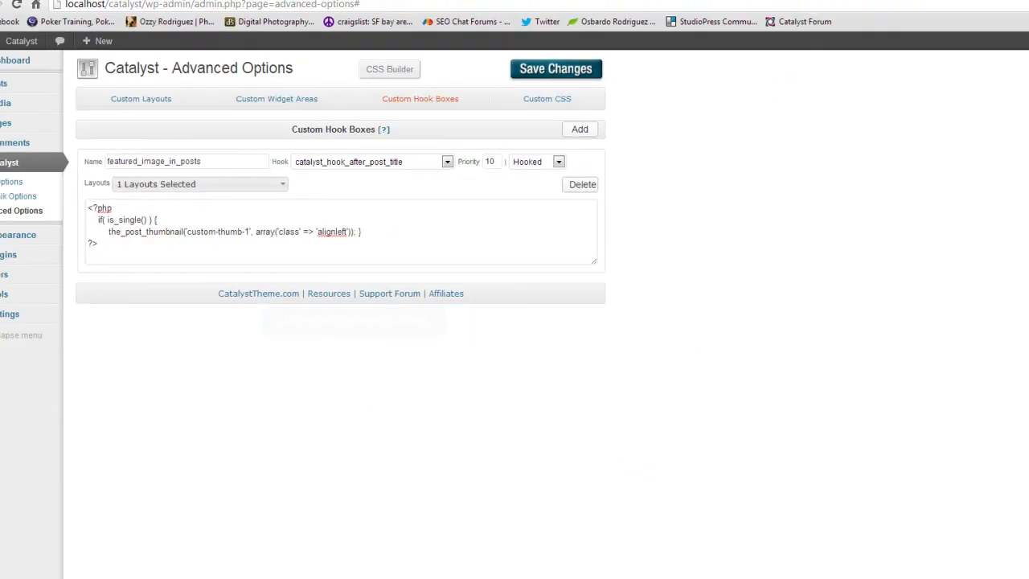
Step: Reload the Post with Images page and examine how the featured image is displayed with the saved hook box
click(250, 8)
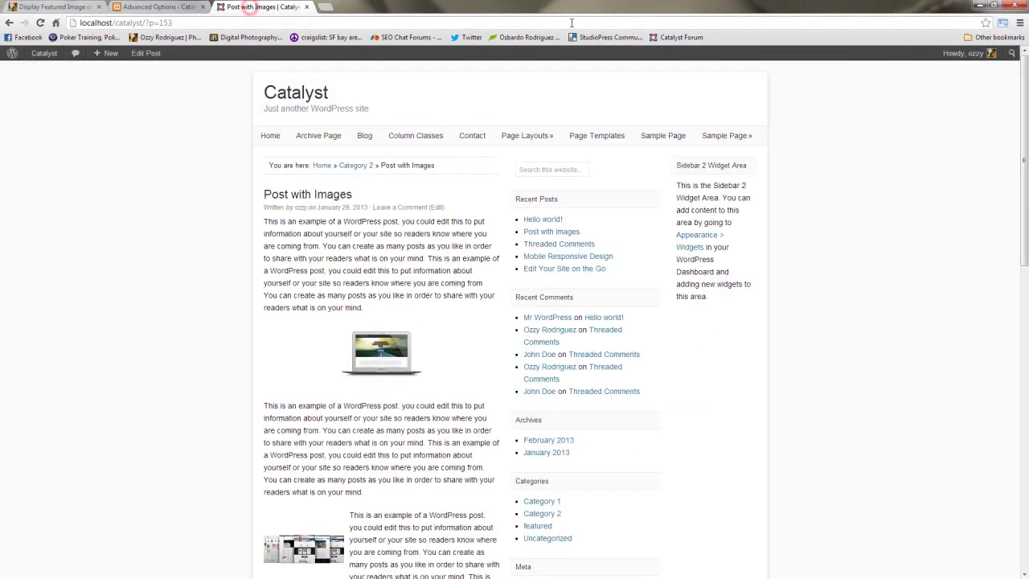
click(40, 23)
scroll(279, 222, down, 3)
scroll(279, 222, up, 3)
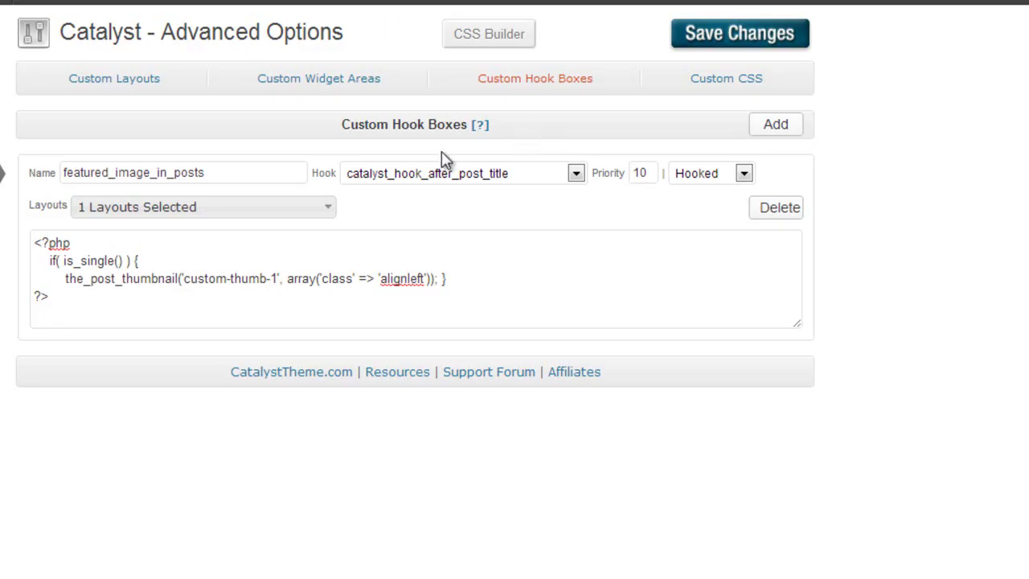
Step: Change the featured_image_in_posts hook box to the catalyst_hook_before_post_title hook and save the advanced options
click(445, 169)
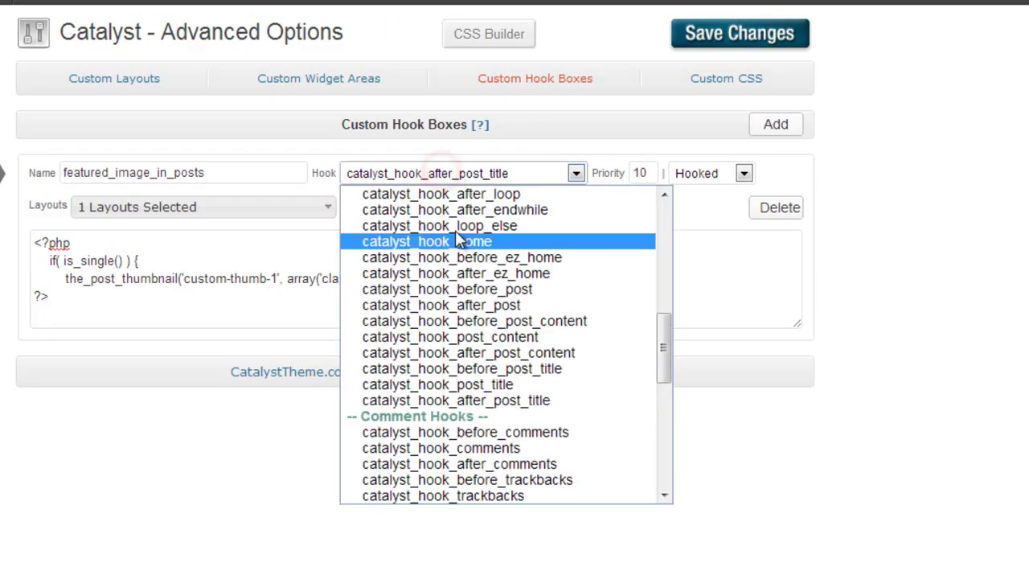
click(488, 371)
click(752, 34)
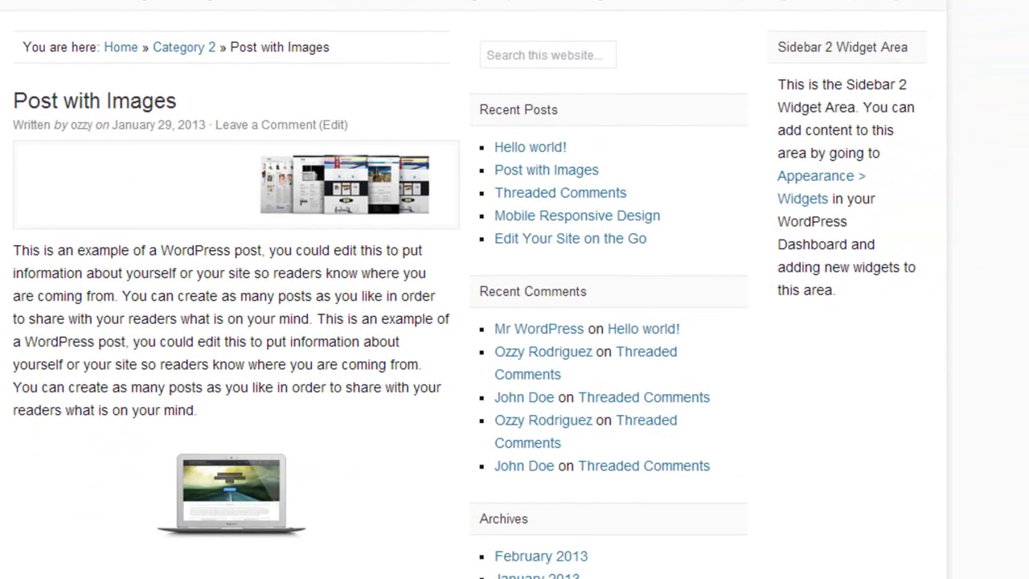
Step: Refresh the Post with Images page to check the featured image's placement relative to the title, and return to the hook box settings
key(F5)
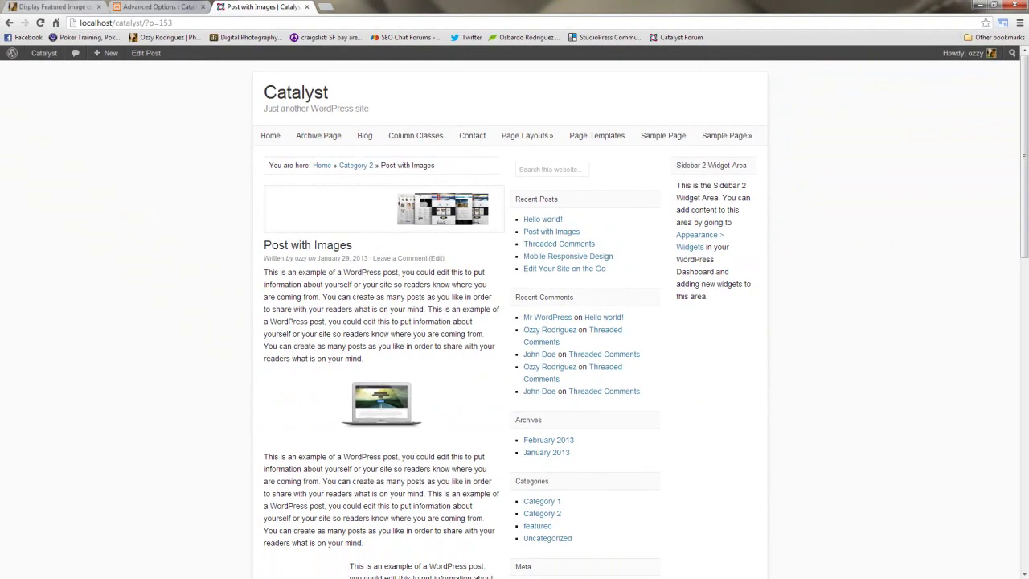
click(802, 218)
click(159, 7)
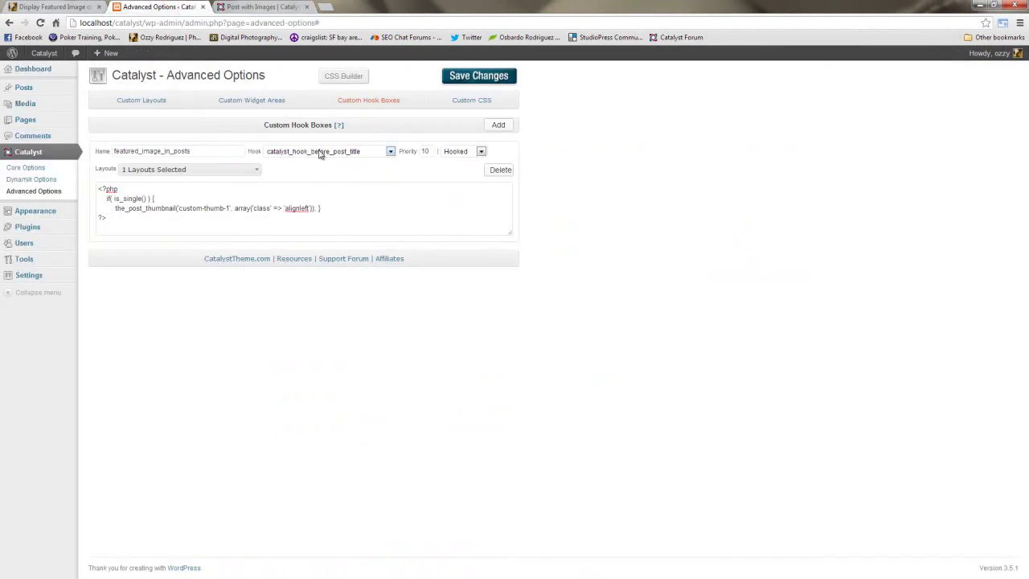